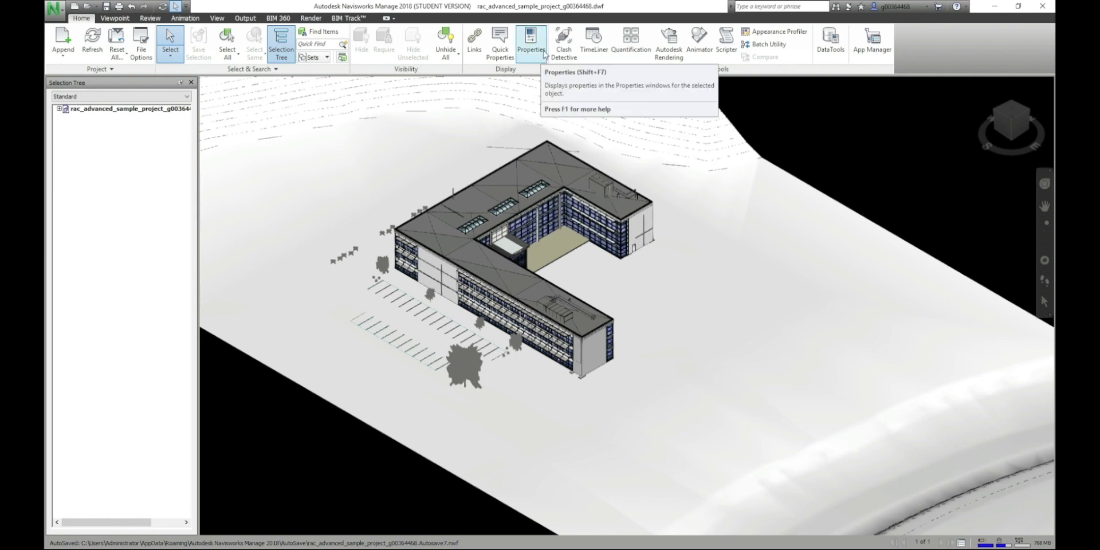
Delete the old 163-clash Test 1 in Clash Detective, leaving a fresh unrun Test 1
click(563, 50)
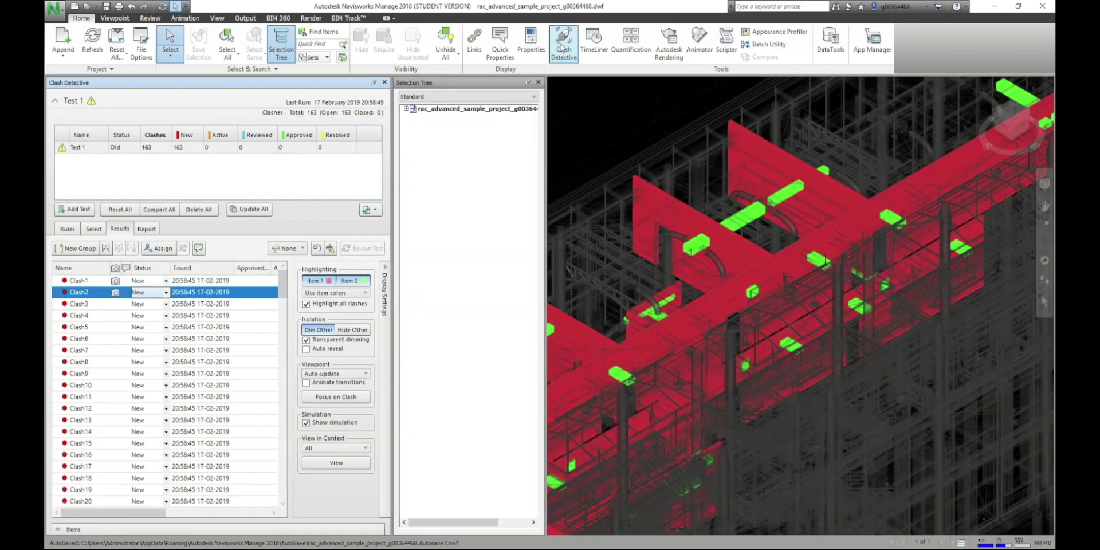
click(537, 82)
right_click(221, 150)
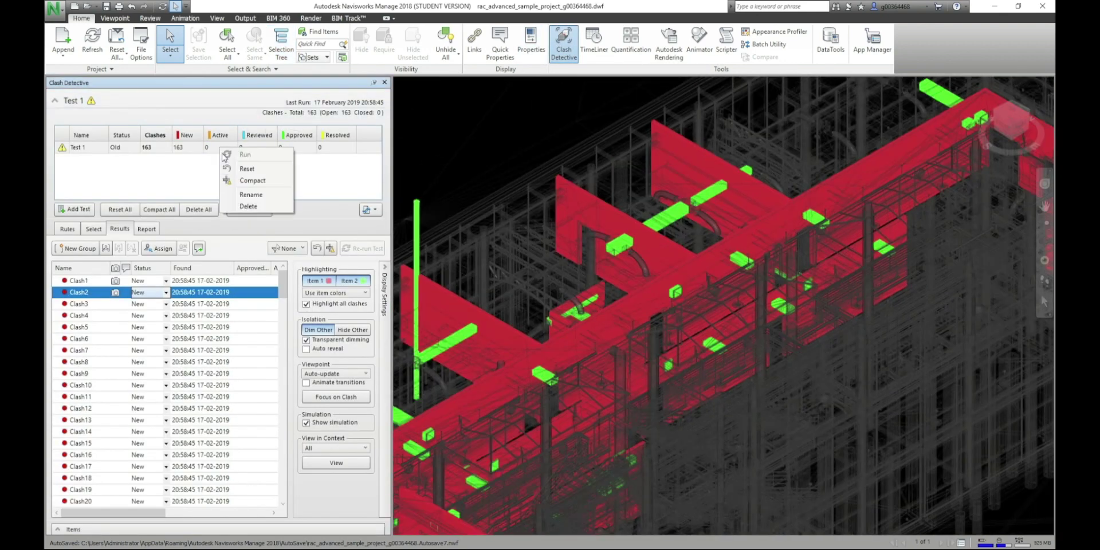
click(250, 205)
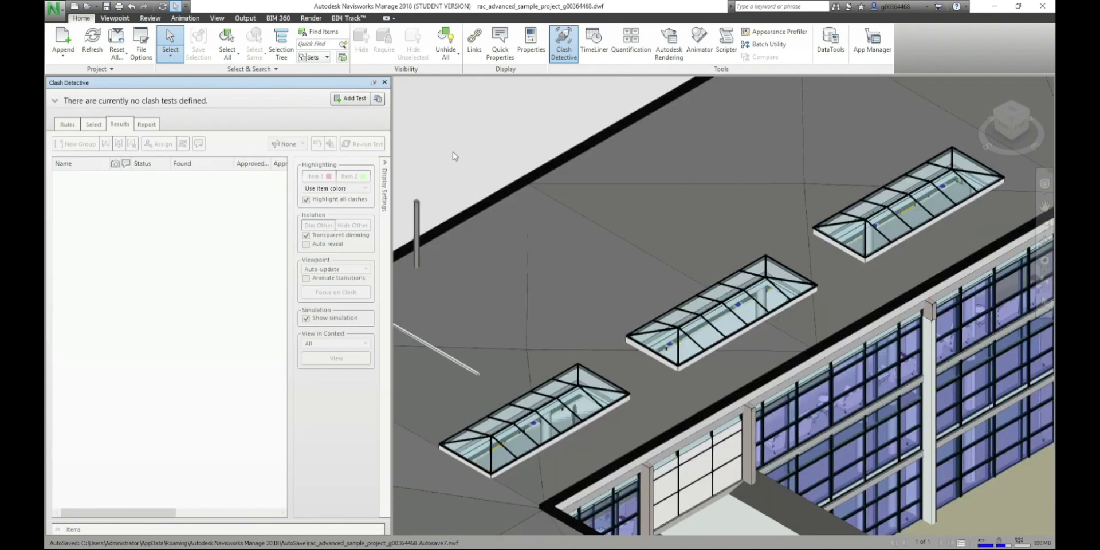
scroll(453, 155, down, 3)
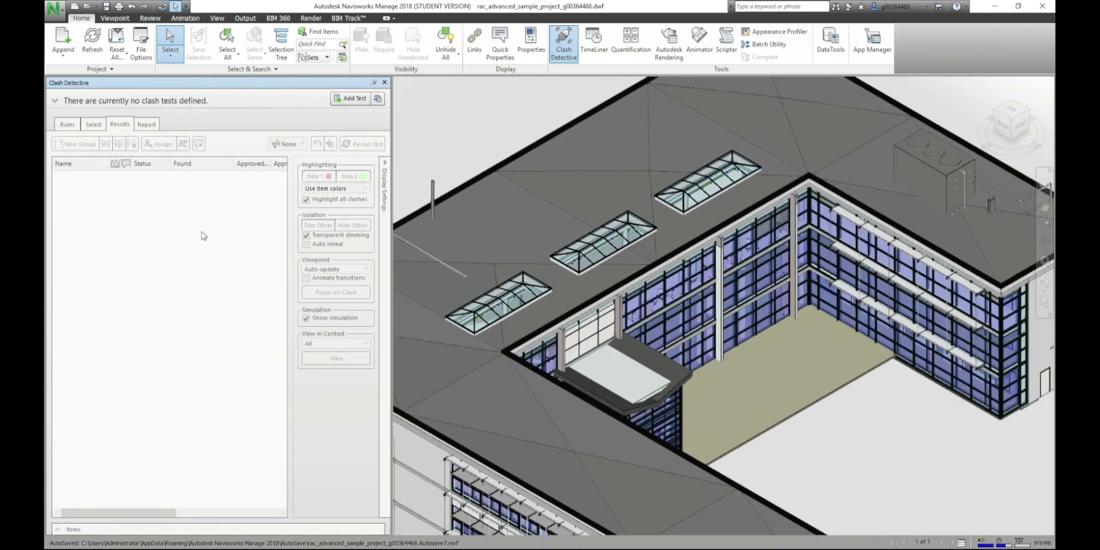
click(350, 102)
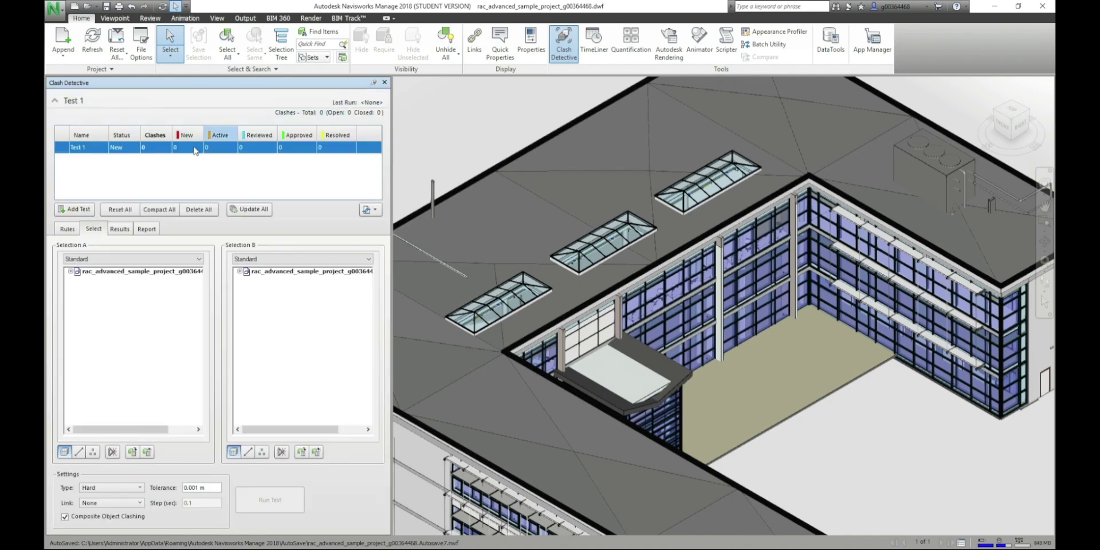
Set Selection A to the architectural model's Walls category
click(70, 271)
click(79, 280)
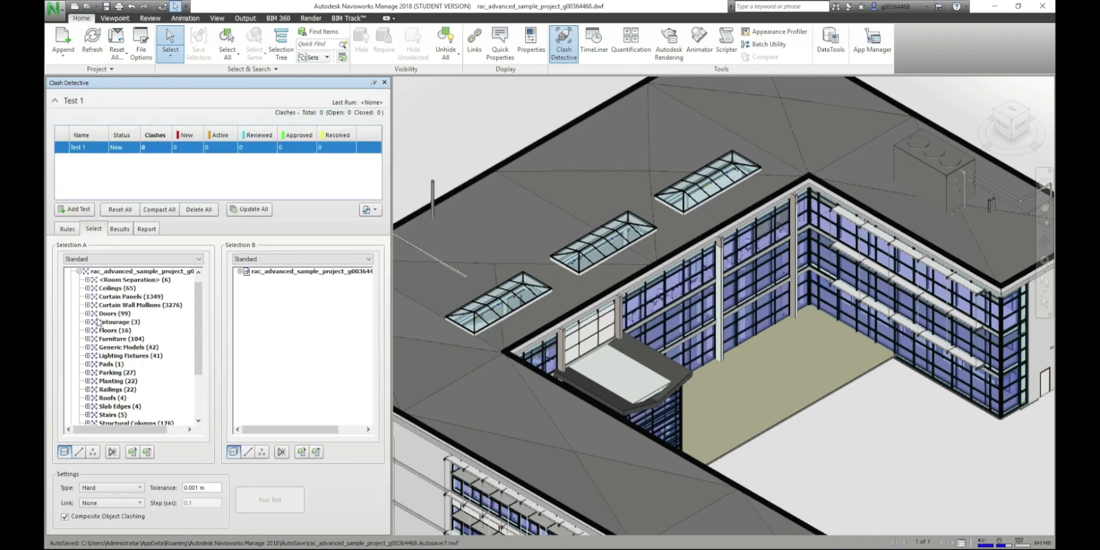
scroll(120, 313, down, 4)
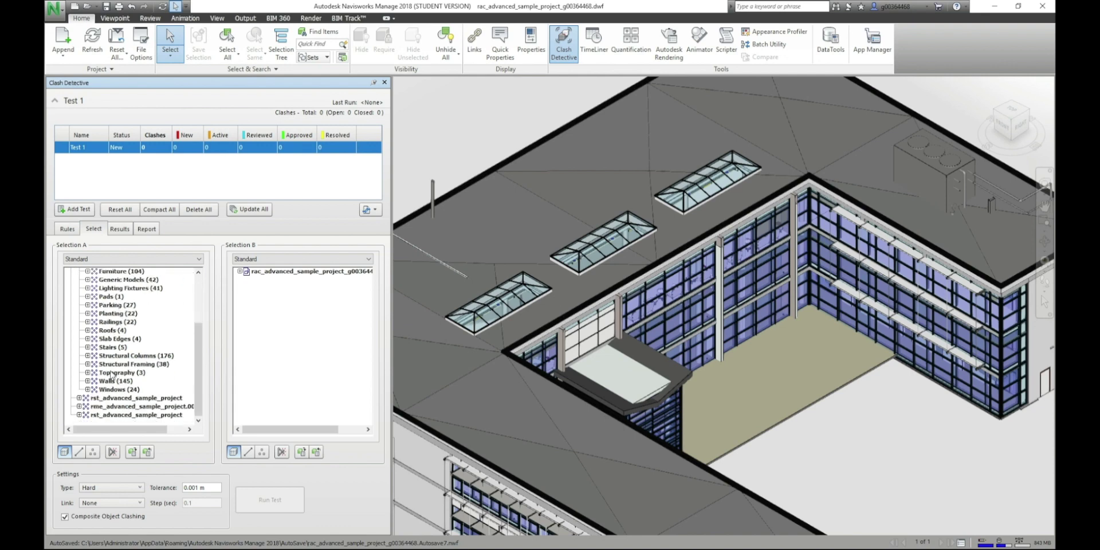
scroll(114, 379, up, 2)
scroll(129, 301, up, 1)
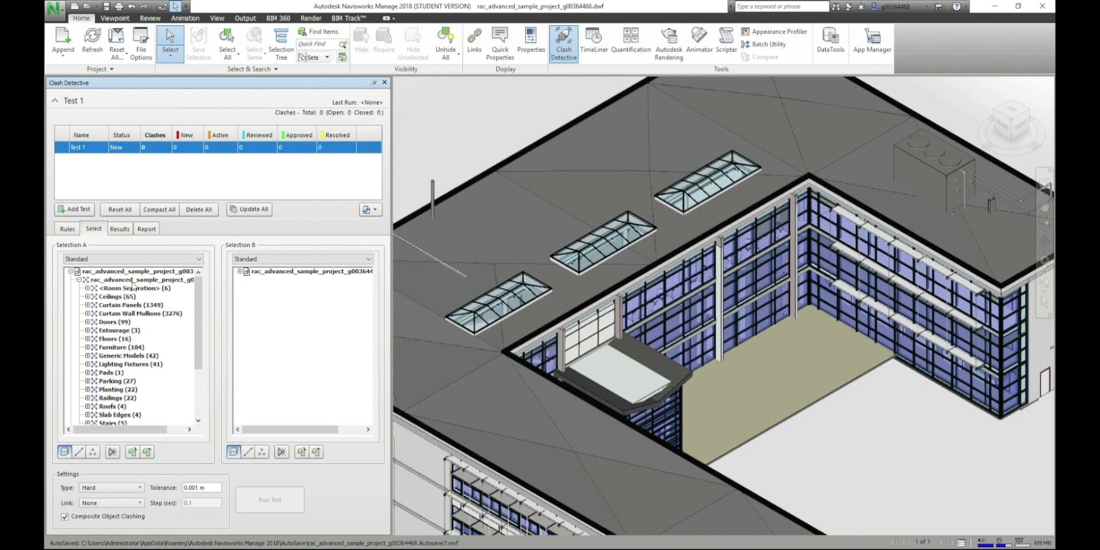
scroll(139, 309, down, 3)
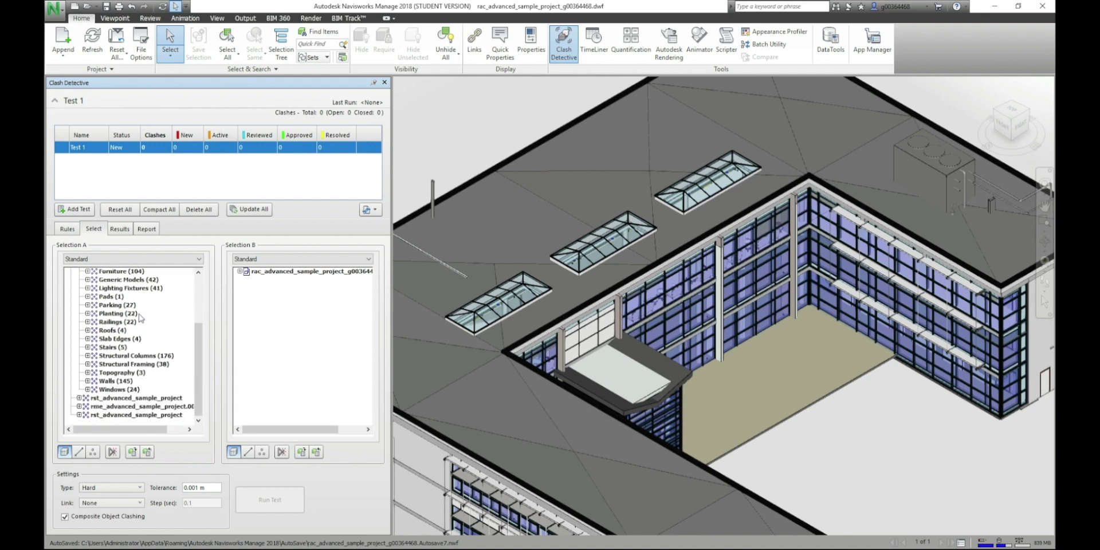
click(112, 382)
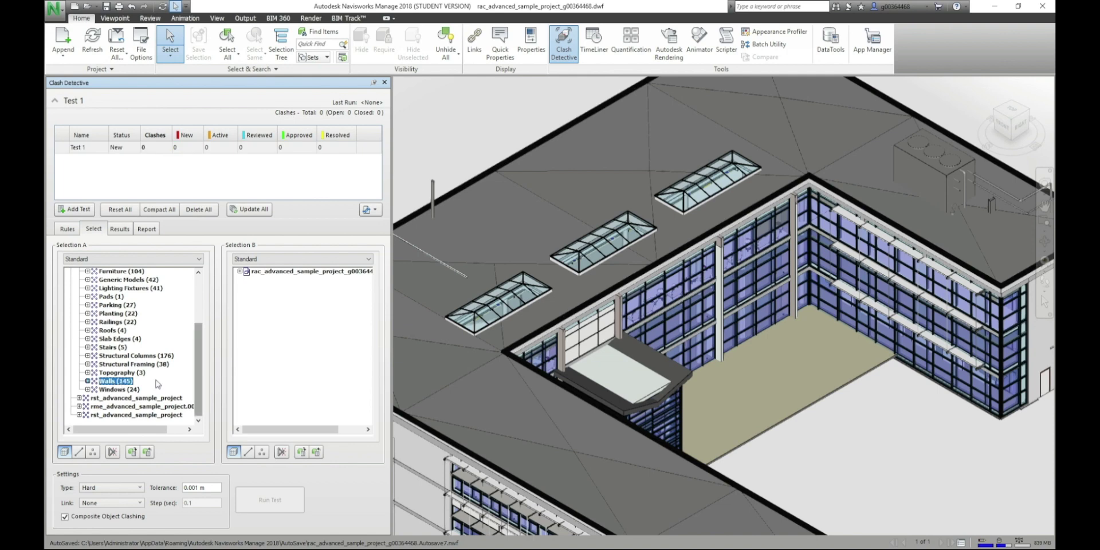
Set Selection B to the MEP model's Duct Fittings and Ducts
click(240, 271)
click(248, 296)
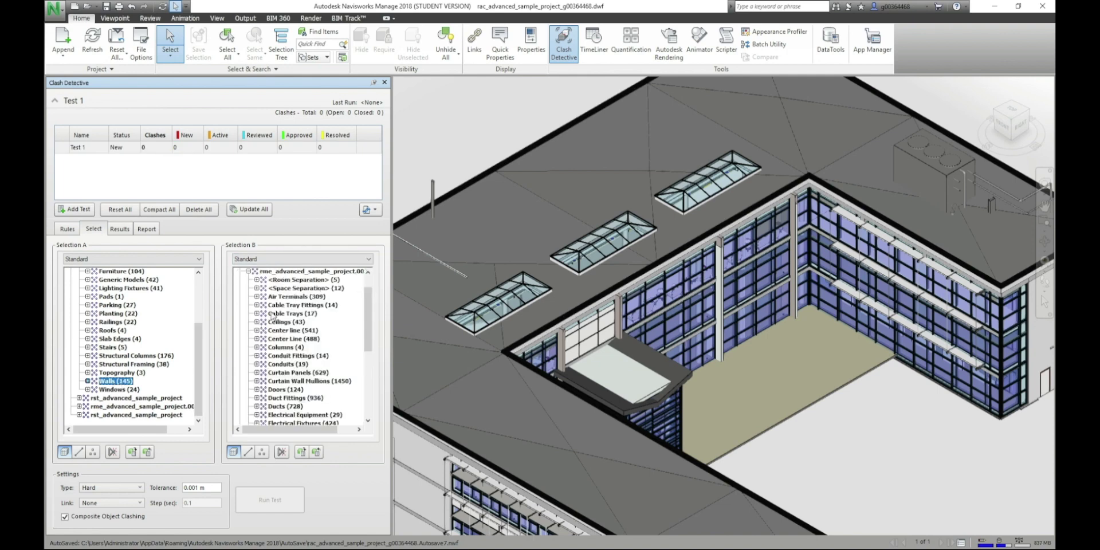
scroll(274, 318, down, 1)
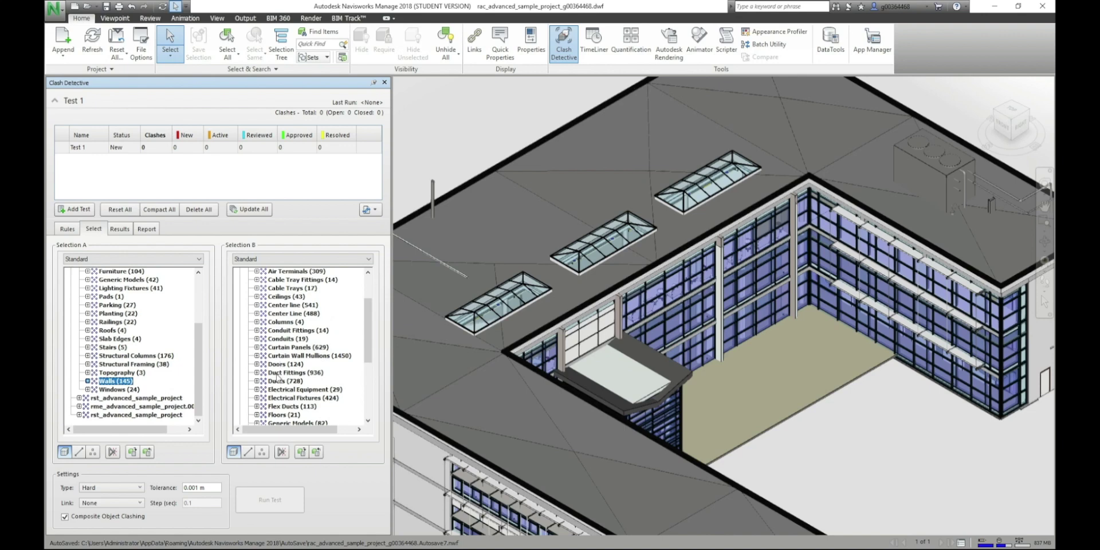
click(277, 374)
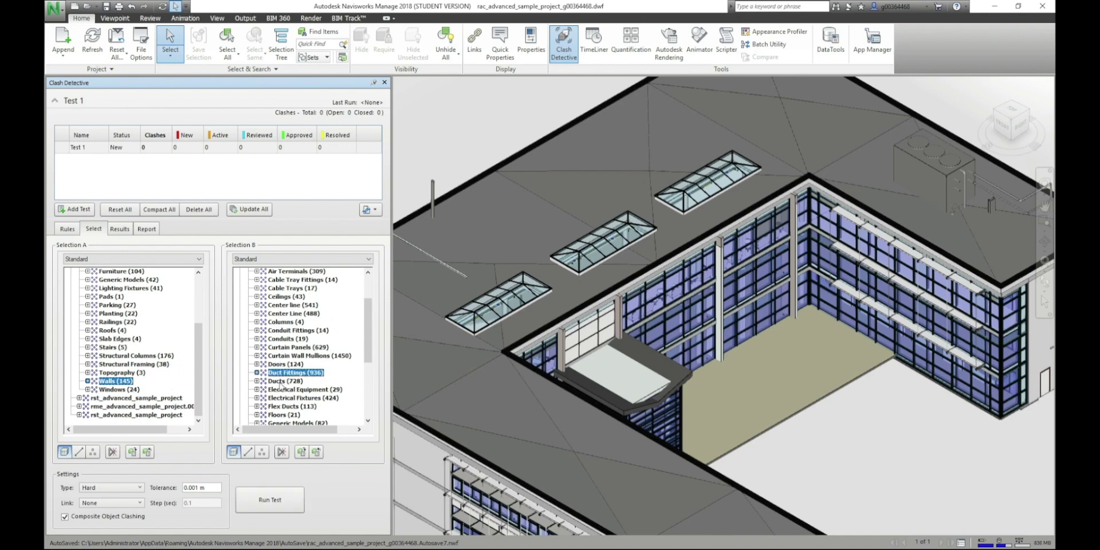
ctrl+click(280, 381)
Run the Walls-versus-ducts test and inspect its 163 red and green clashes
click(278, 499)
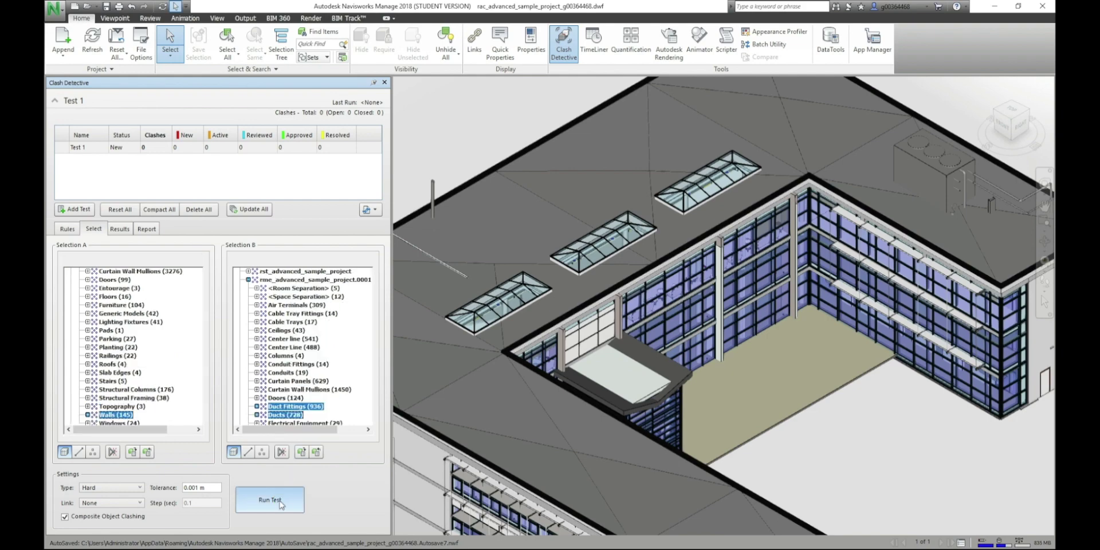
scroll(620, 359, down, 2)
scroll(612, 347, down, 3)
scroll(624, 344, down, 3)
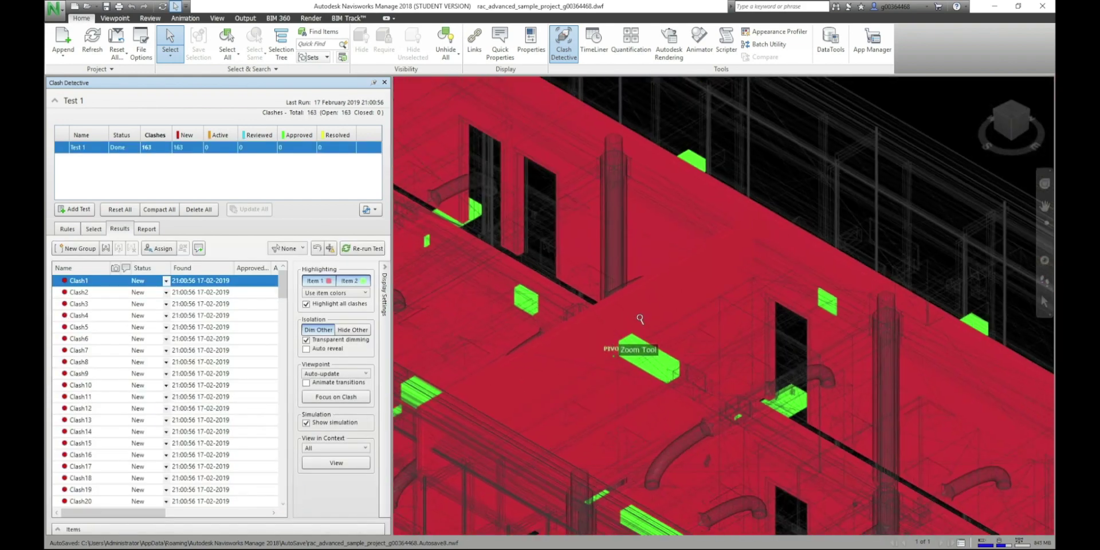
scroll(642, 321, down, 3)
scroll(641, 318, down, 3)
scroll(573, 458, down, 3)
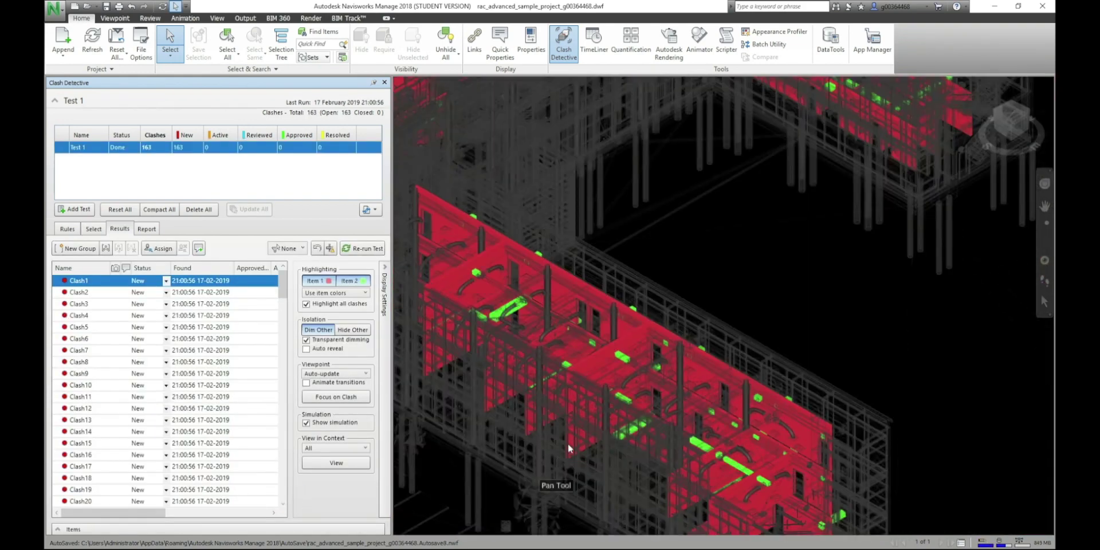
middle_drag(569, 457, 621, 377)
scroll(621, 377, down, 1)
scroll(621, 377, down, 3)
scroll(621, 377, down, 1)
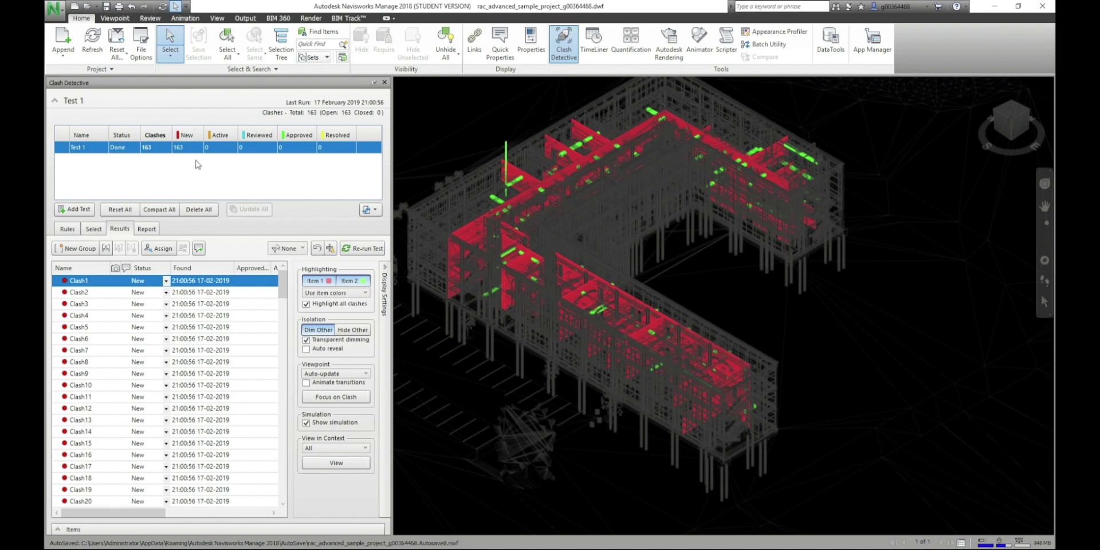
Delete Test 1 so no clash tests remain
right_click(118, 147)
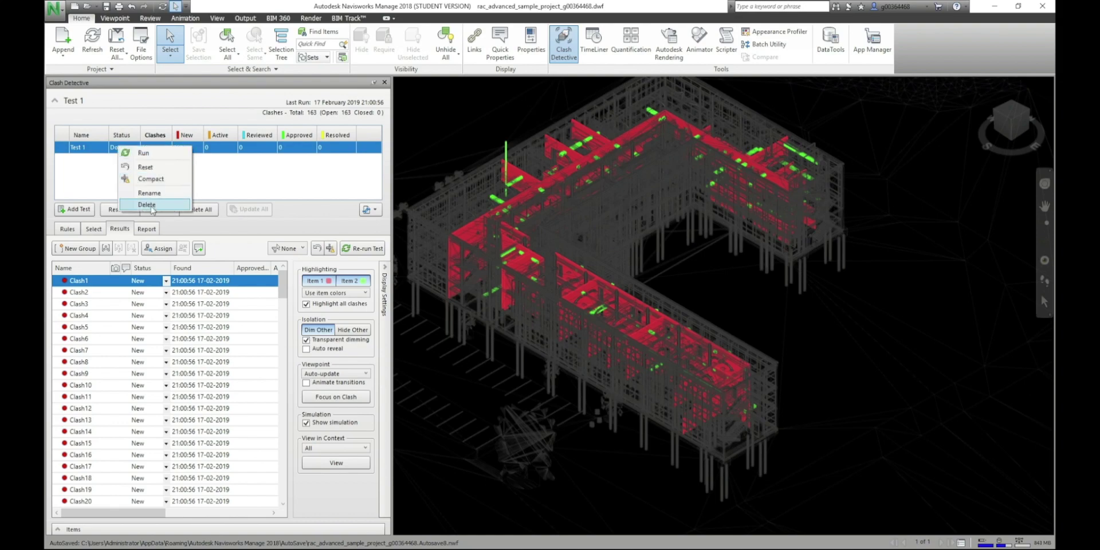
click(150, 205)
scroll(654, 341, down, 3)
scroll(654, 340, down, 3)
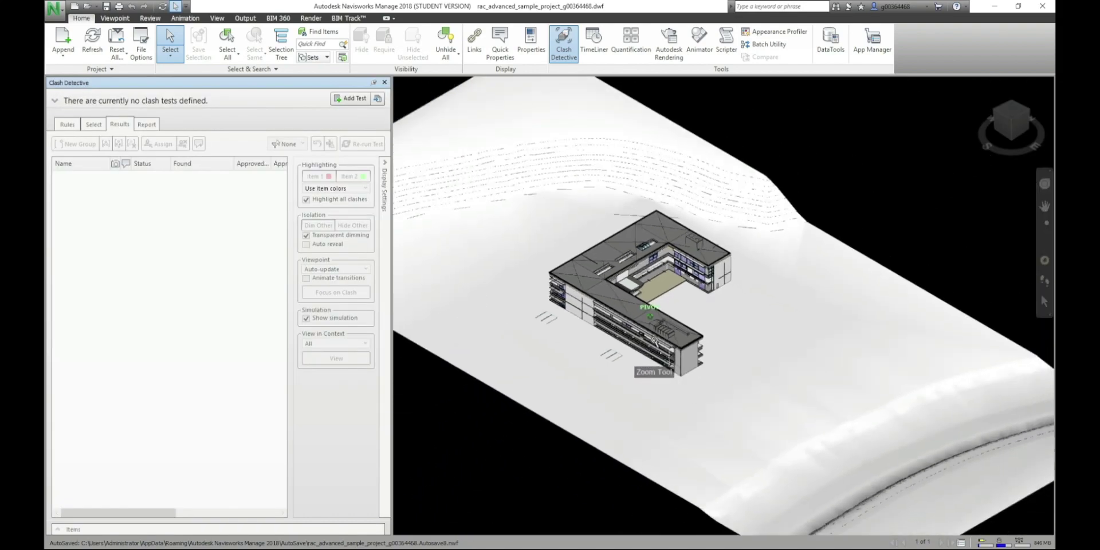
scroll(802, 277, down, 3)
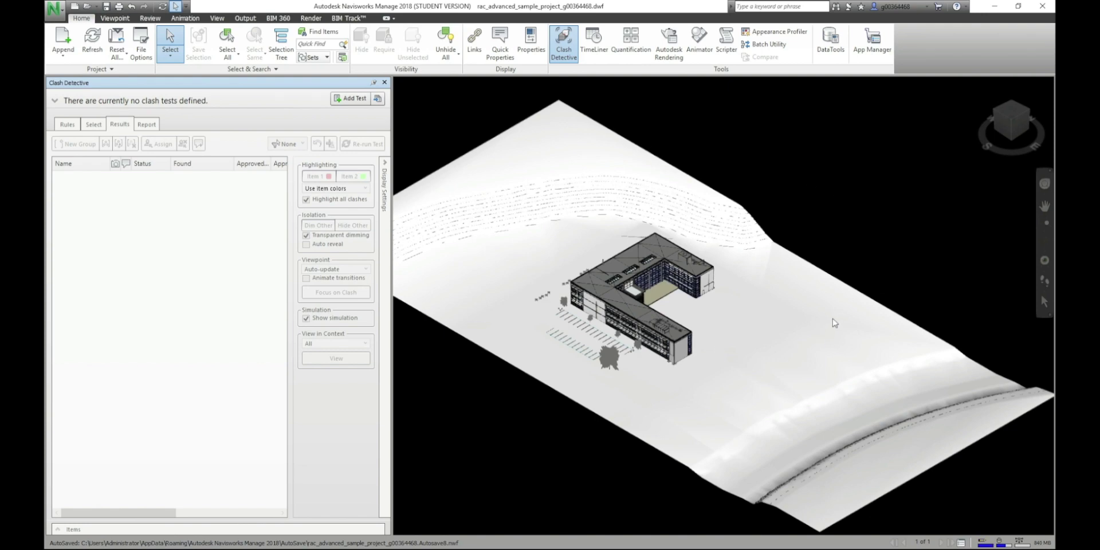
click(832, 223)
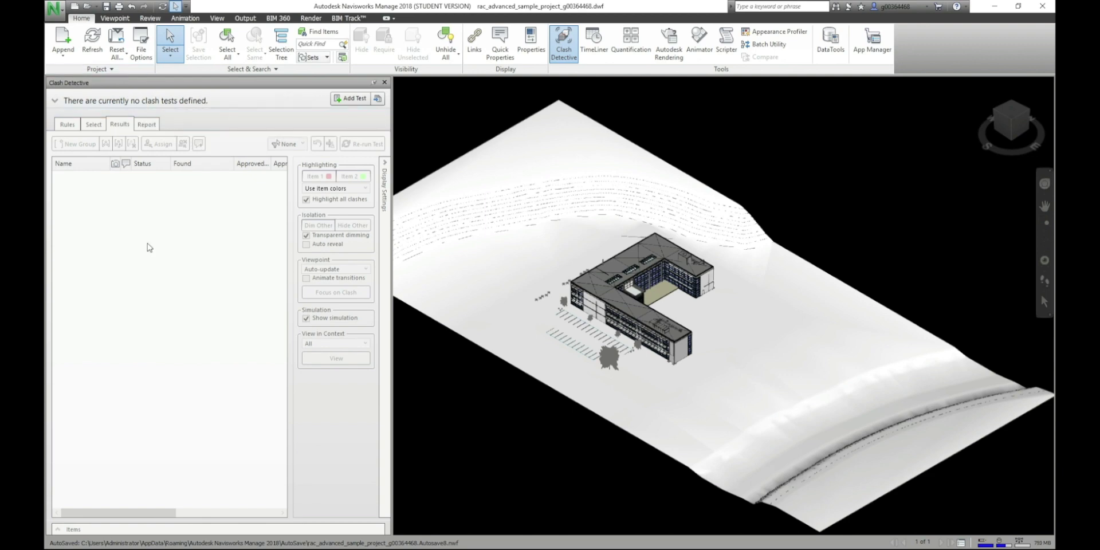
Save the architectural model's 145 walls from the Selection Tree as a set named 'Walls'
click(384, 82)
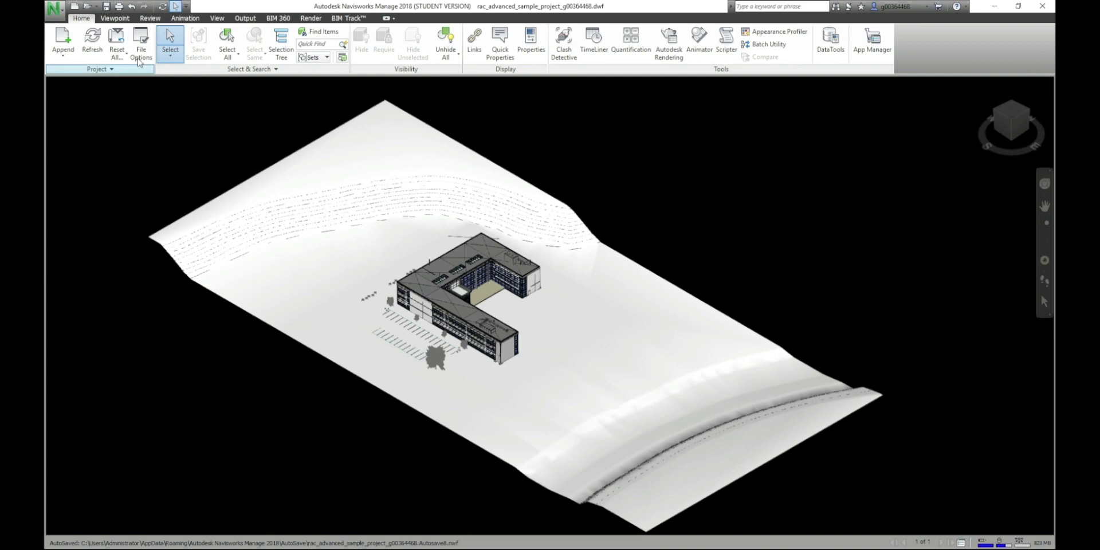
click(281, 45)
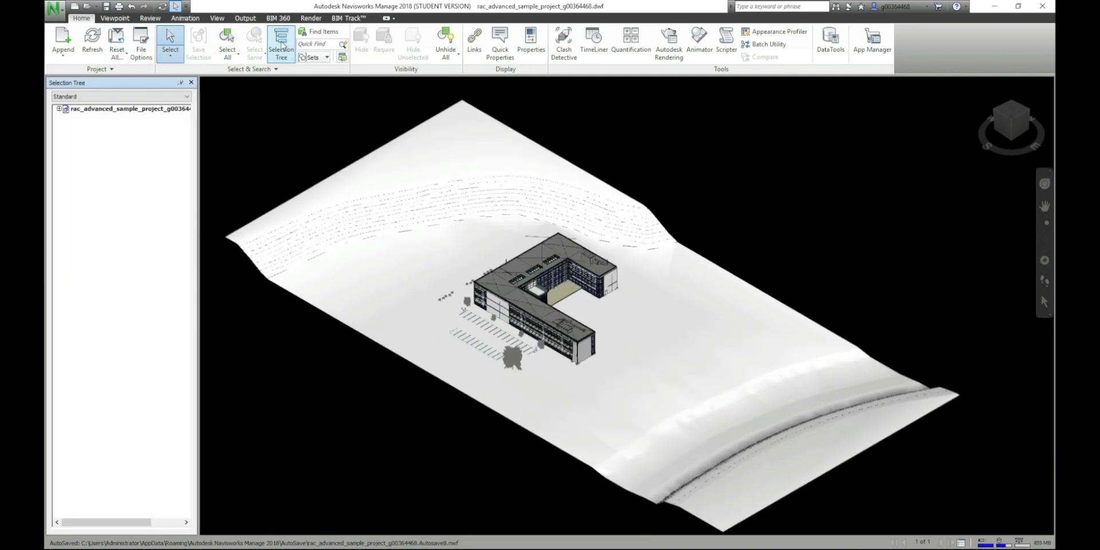
click(59, 109)
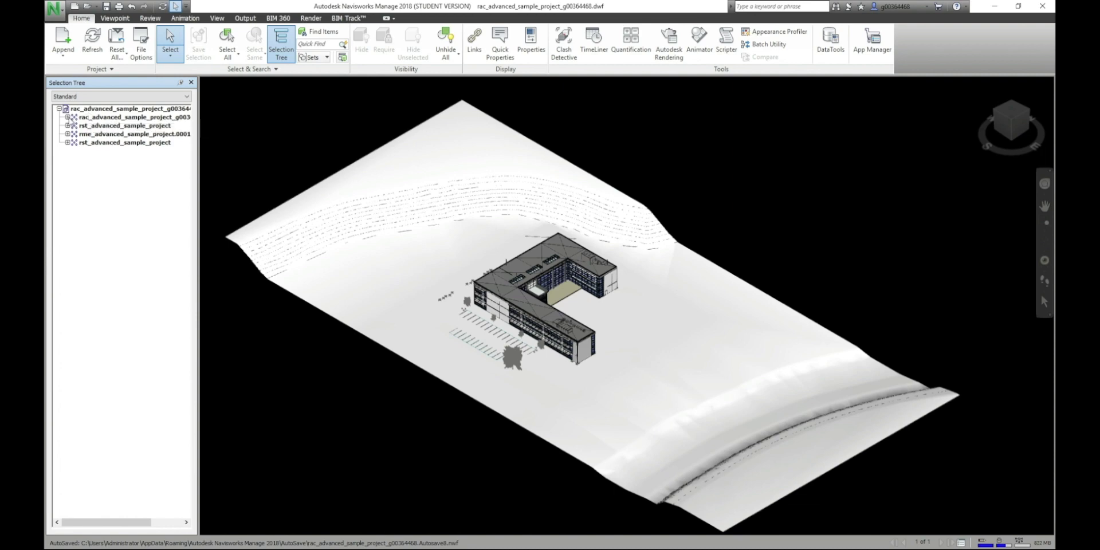
click(67, 117)
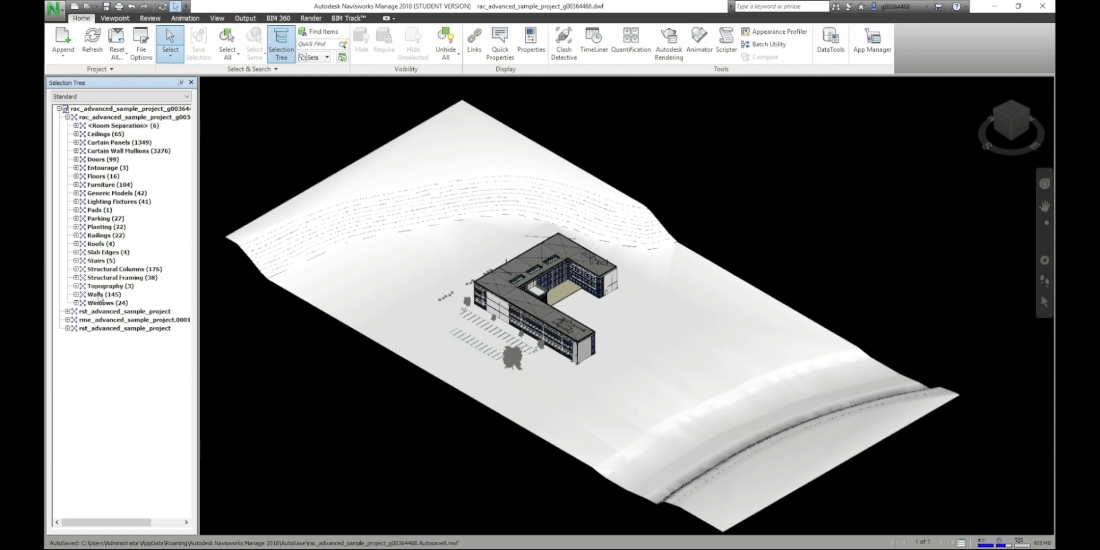
click(100, 294)
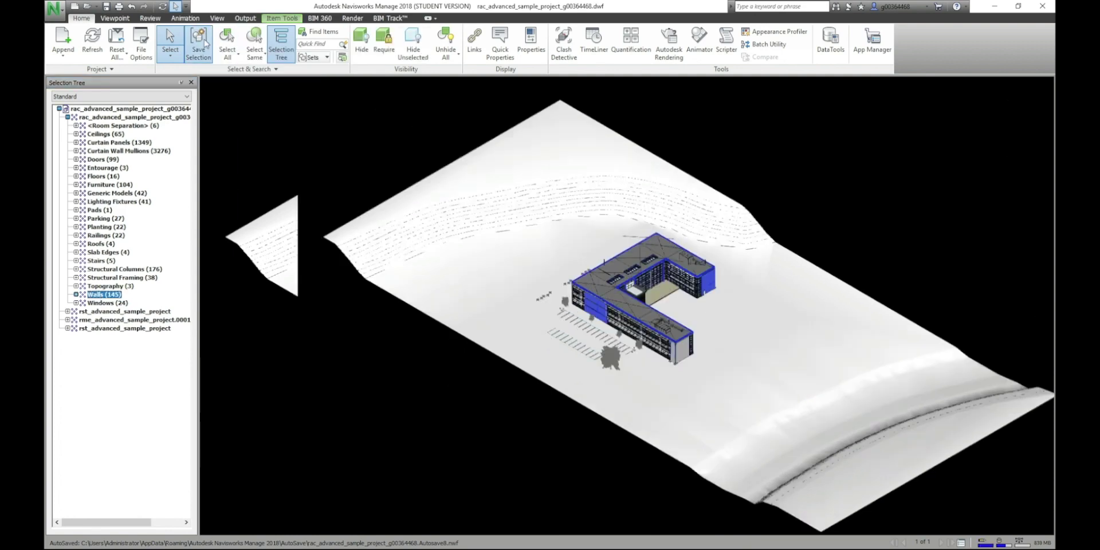
click(205, 43)
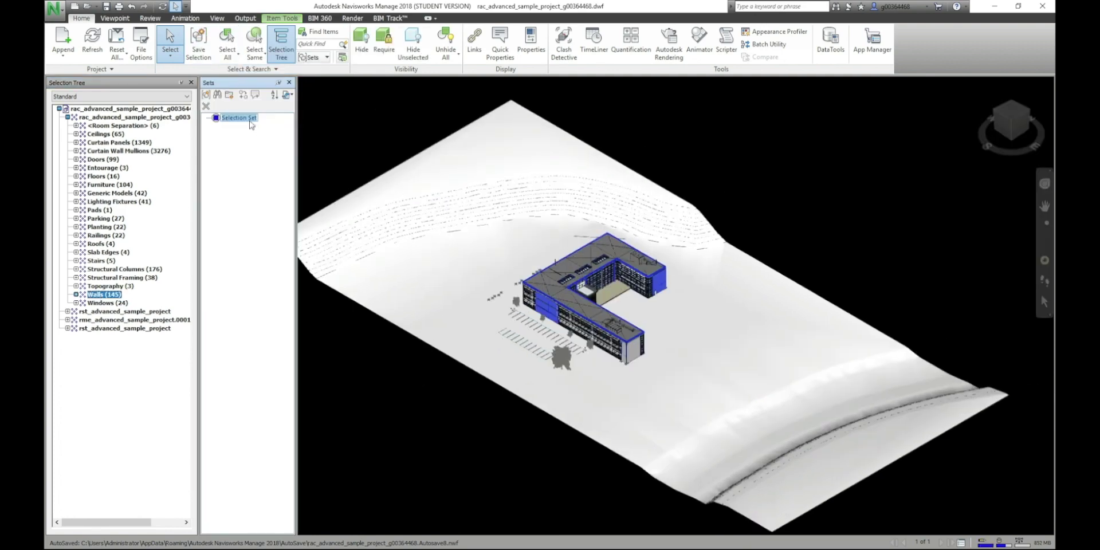
text(W)
click(359, 131)
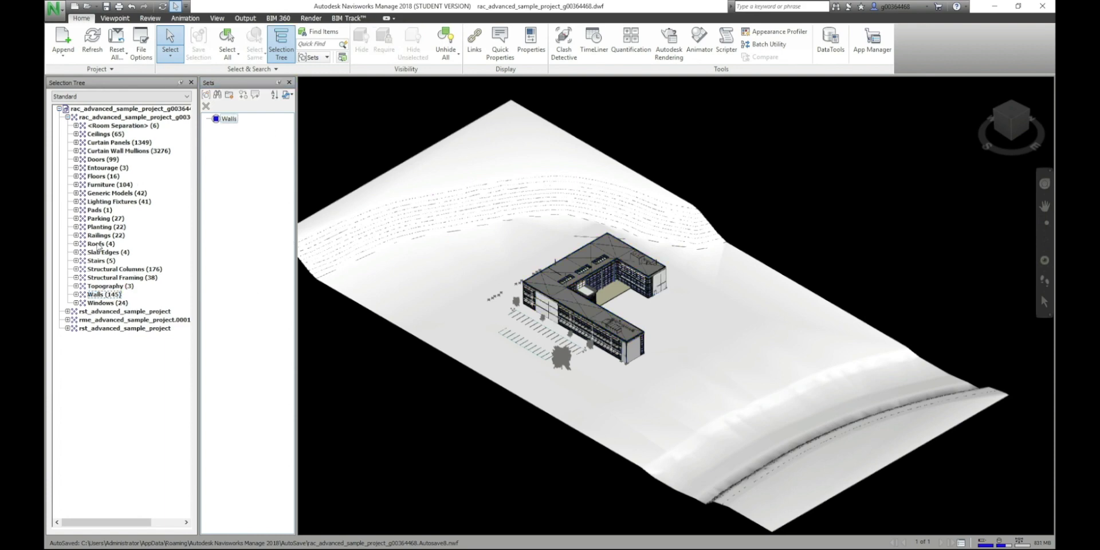
click(67, 118)
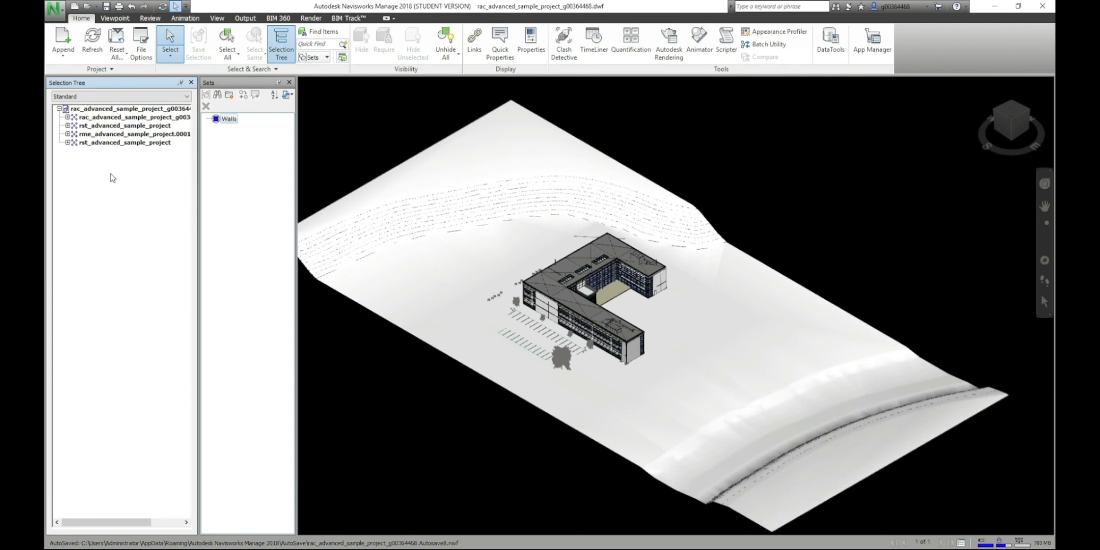
Save the MEP model's Duct Fittings and Ducts as a set named 'Ductwork'
click(67, 134)
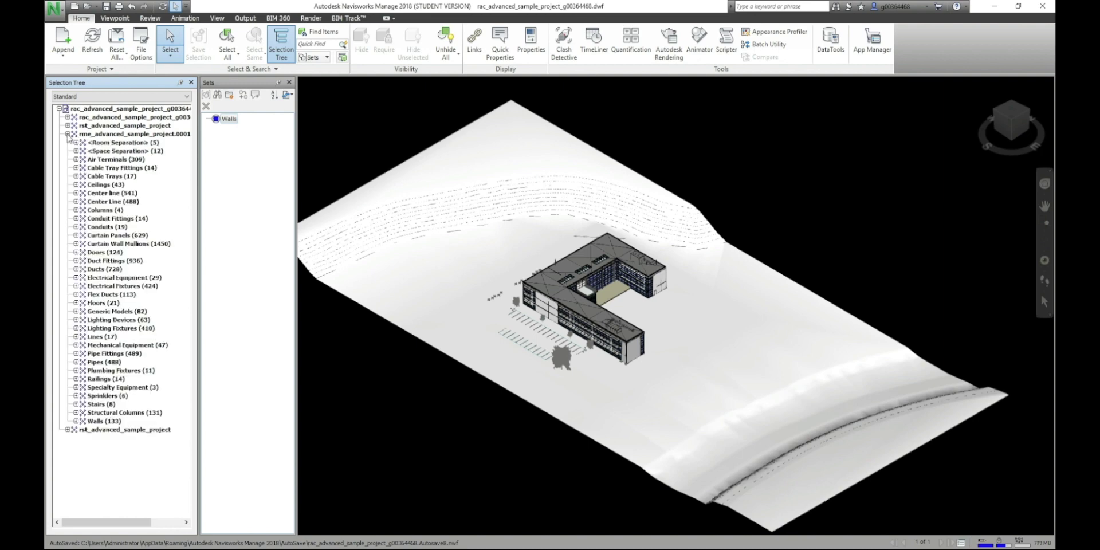
click(102, 263)
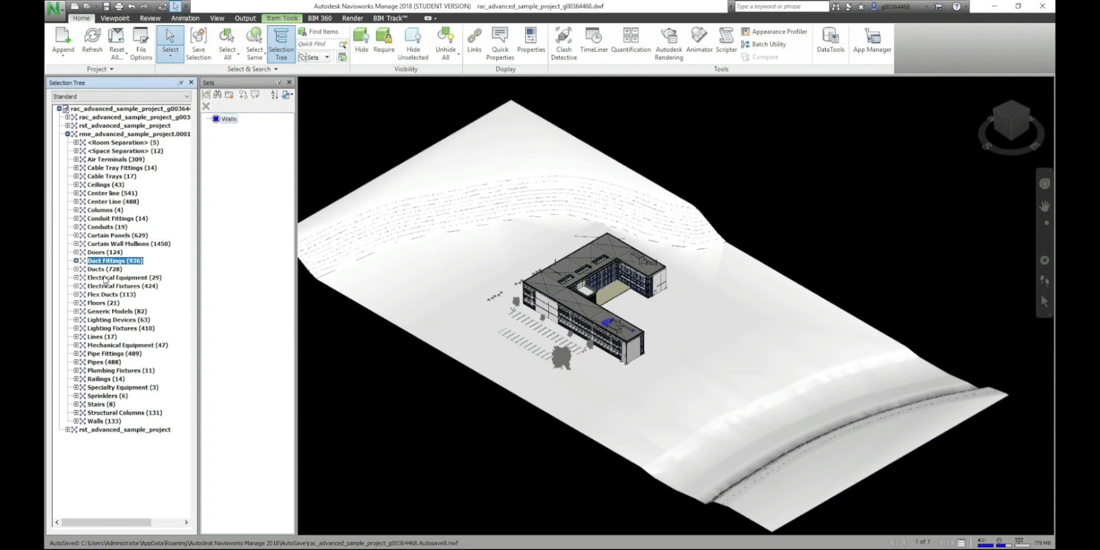
ctrl+click(106, 269)
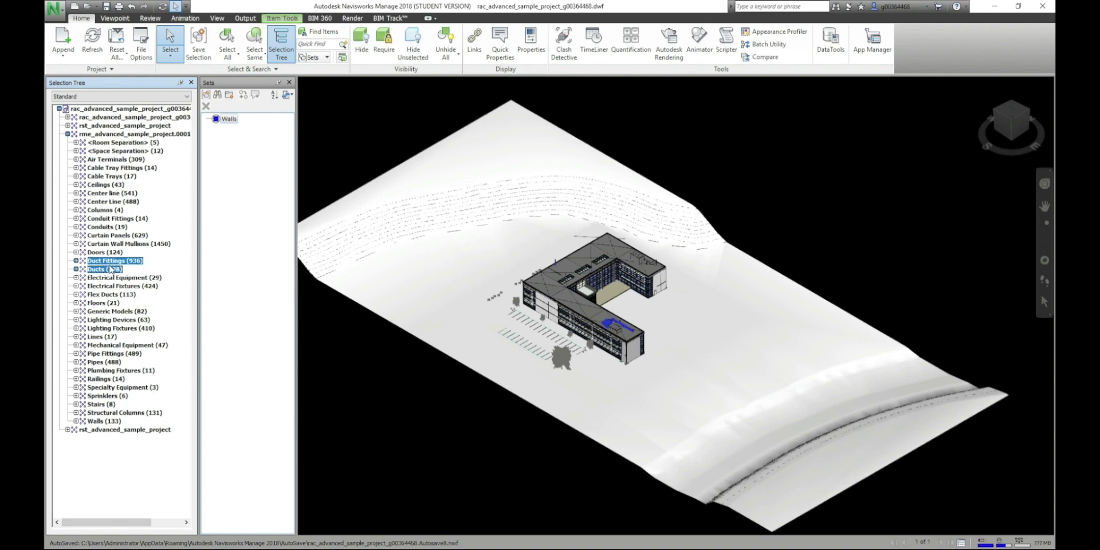
click(202, 43)
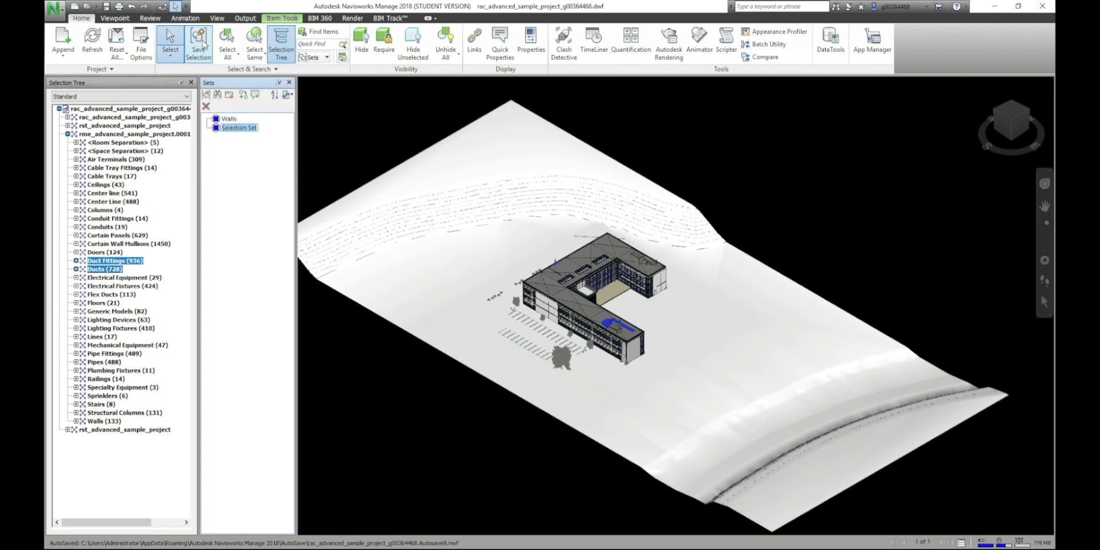
text(Ductwork)
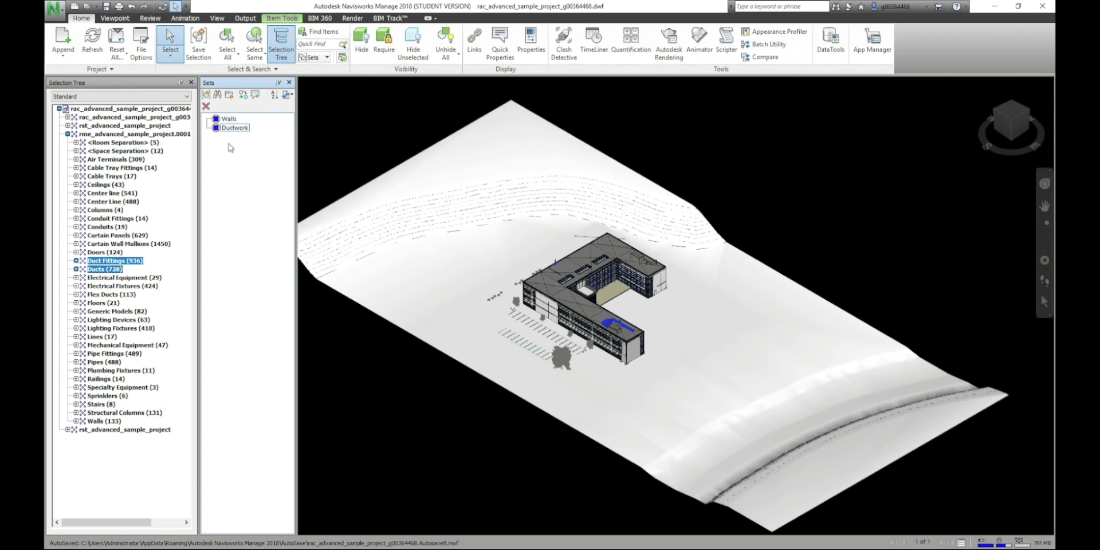
click(351, 161)
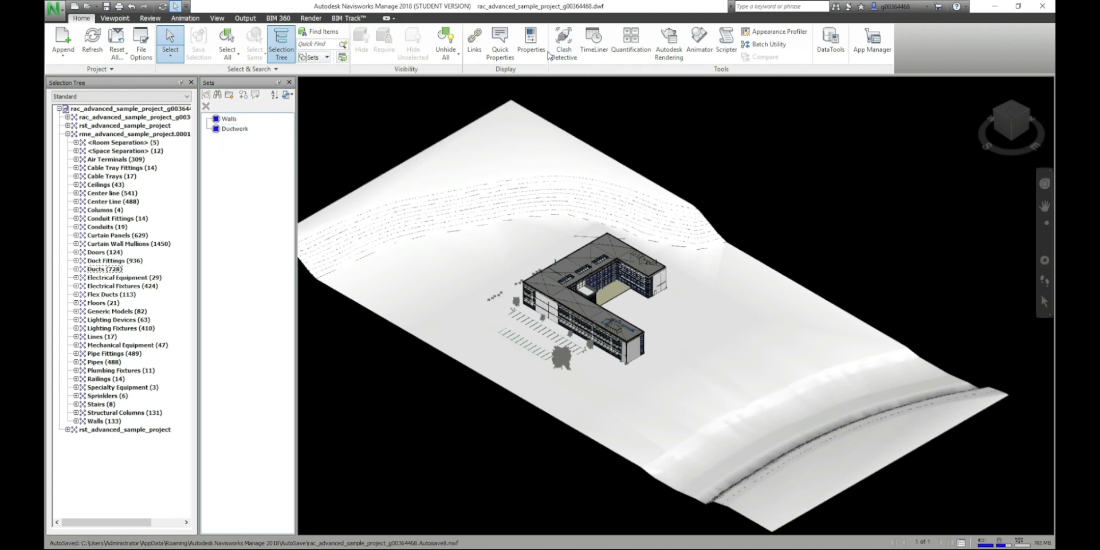
Add Test 1 with Selection A listing Sets set to Walls and Selection B to Ductwork
click(564, 41)
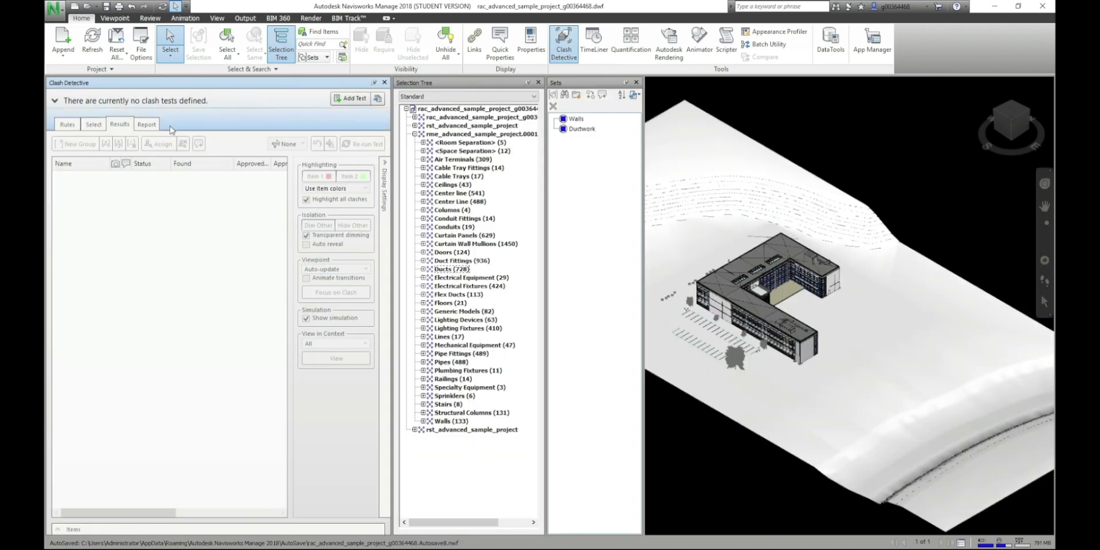
click(358, 101)
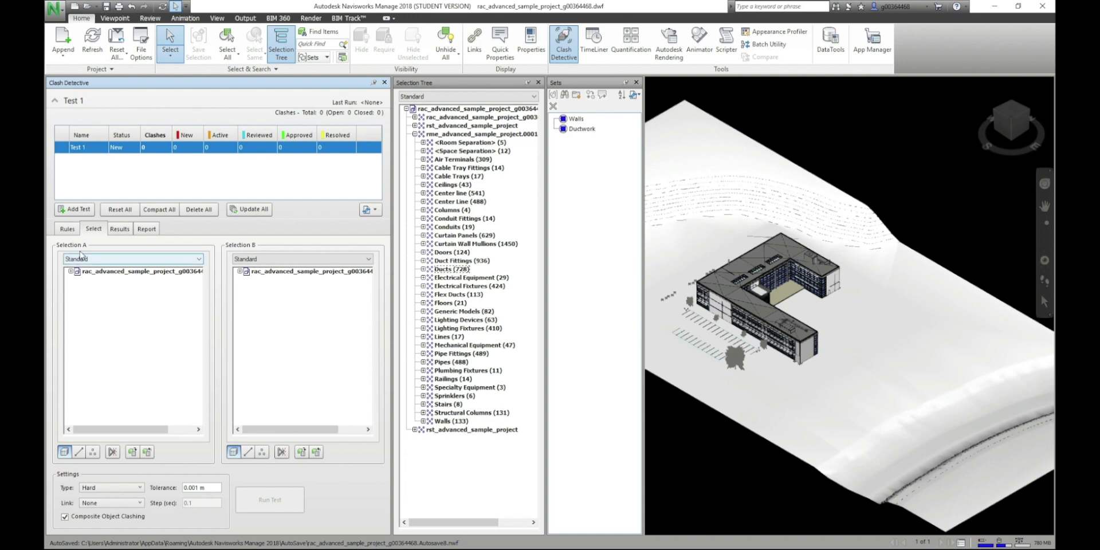
click(98, 259)
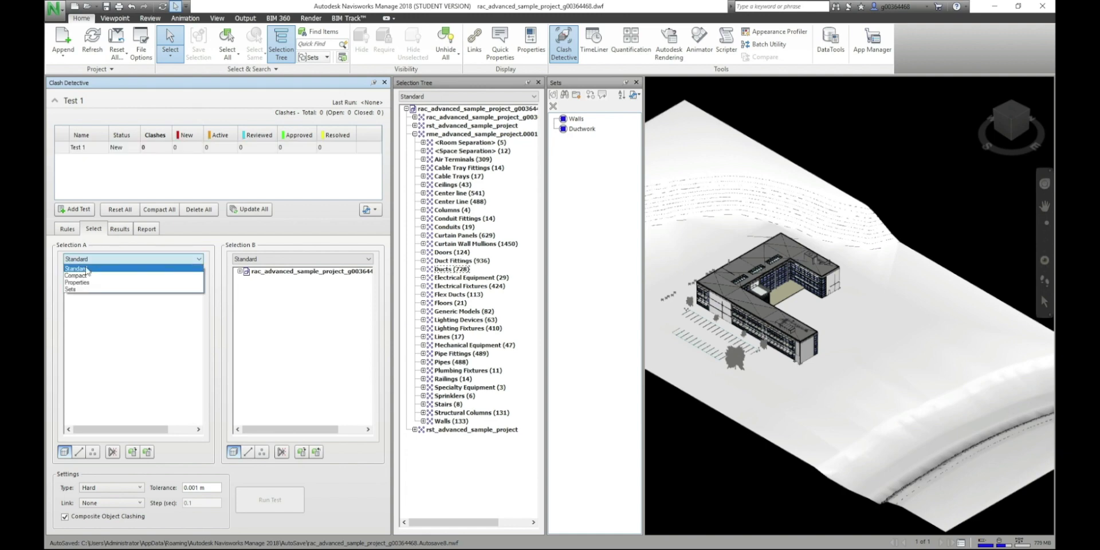
click(70, 289)
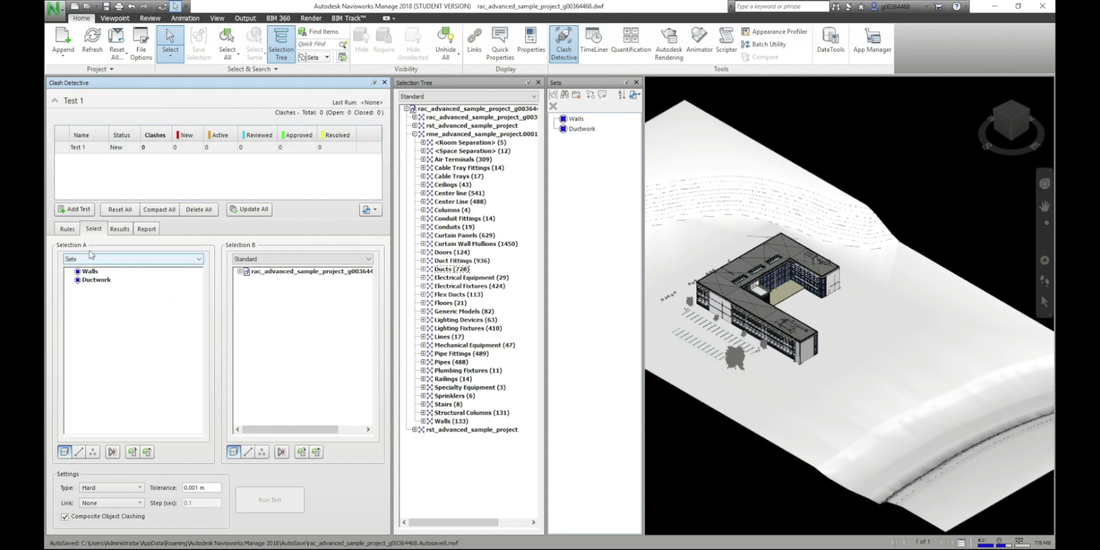
click(281, 260)
click(268, 289)
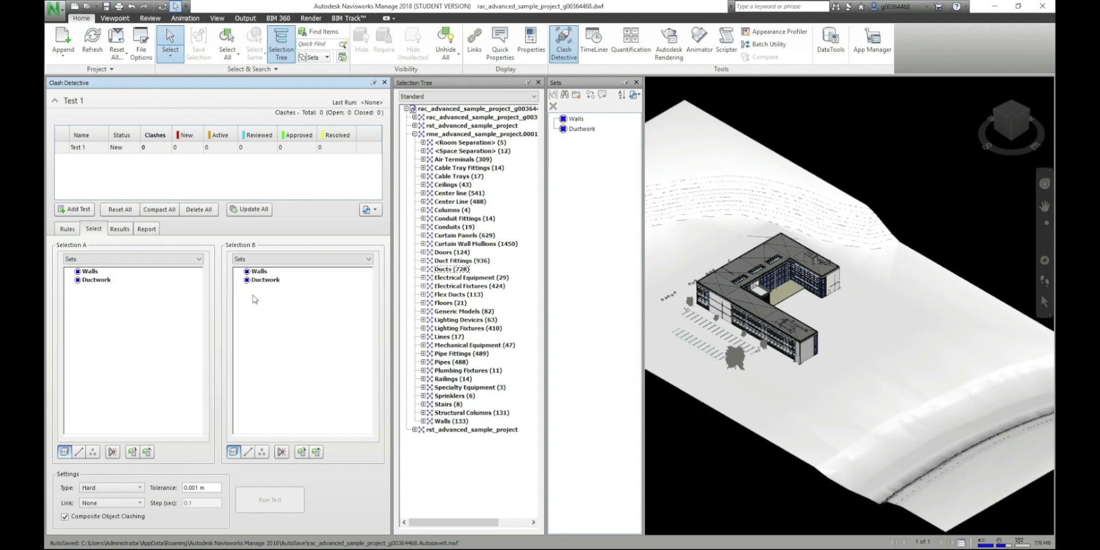
click(90, 272)
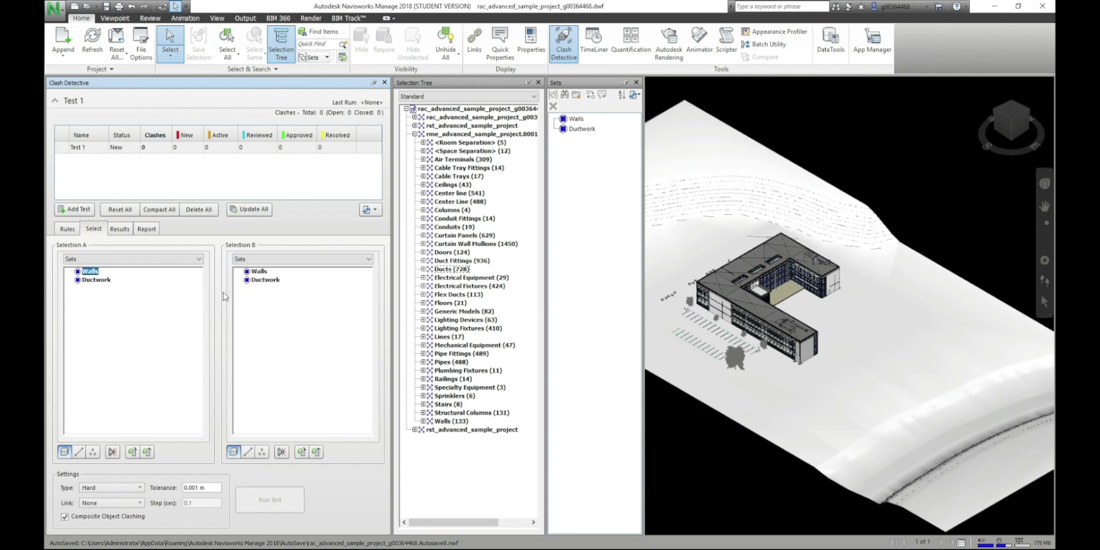
click(270, 280)
Run Test 1 and review the 163 red and green wall-ductwork clashes across the building
click(277, 504)
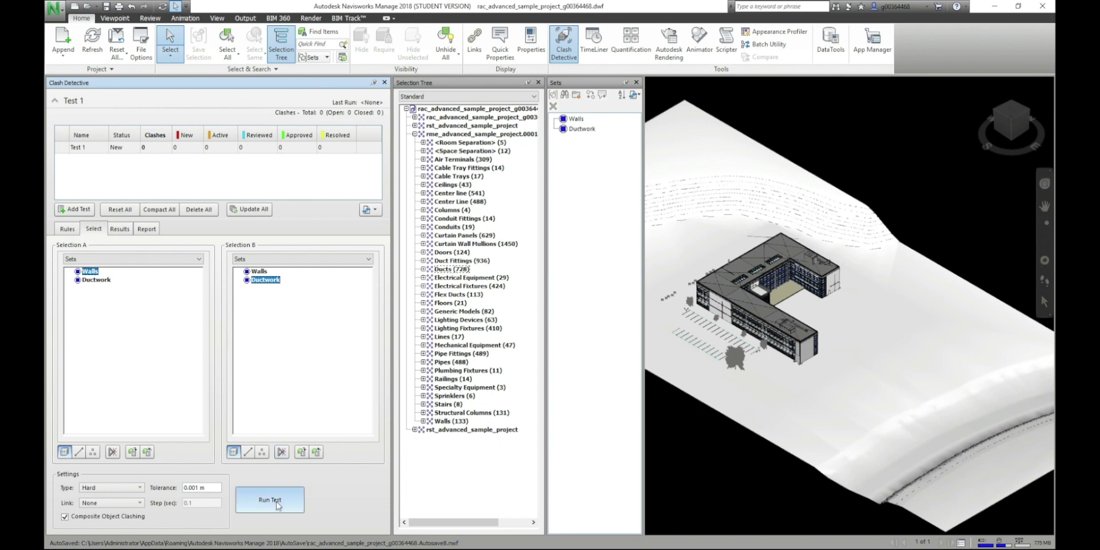
scroll(742, 359, down, 2)
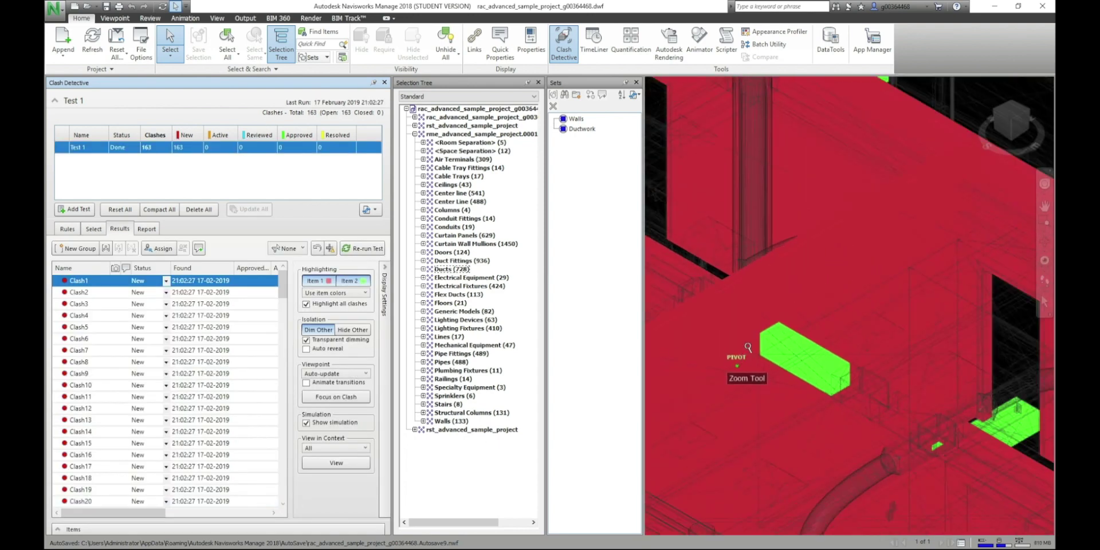
scroll(745, 362, down, 2)
scroll(747, 366, down, 2)
scroll(752, 371, down, 2)
scroll(762, 366, down, 2)
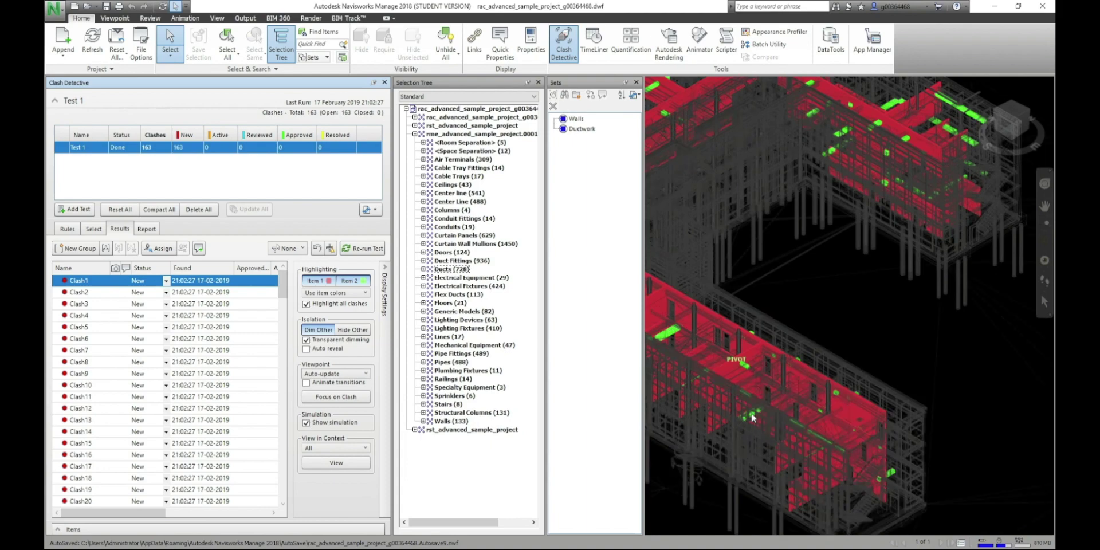
scroll(802, 338, down, 2)
scroll(847, 298, down, 2)
scroll(893, 260, down, 2)
scroll(899, 255, up, 2)
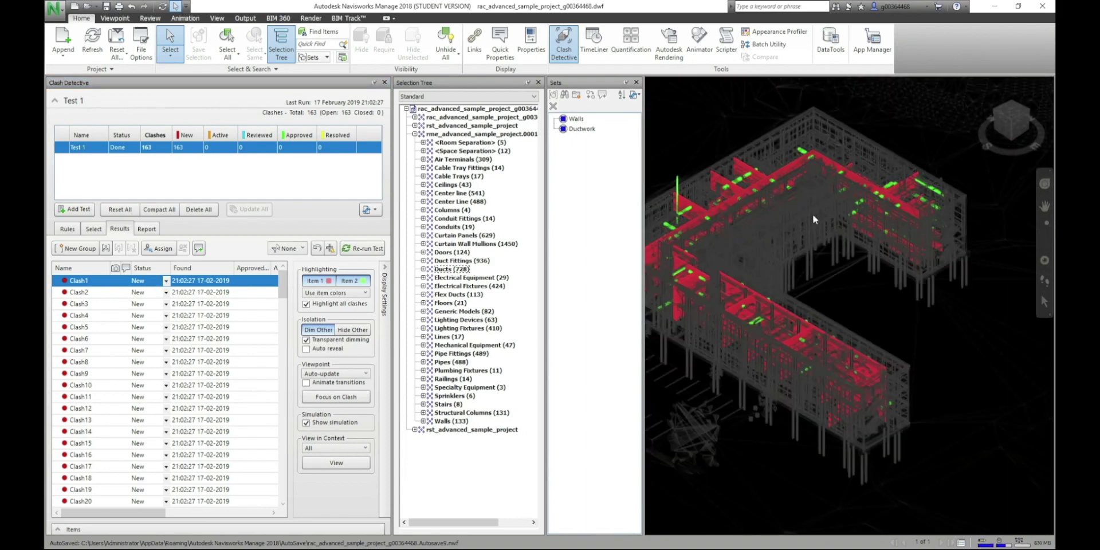
middle_drag(850, 312, 860, 331)
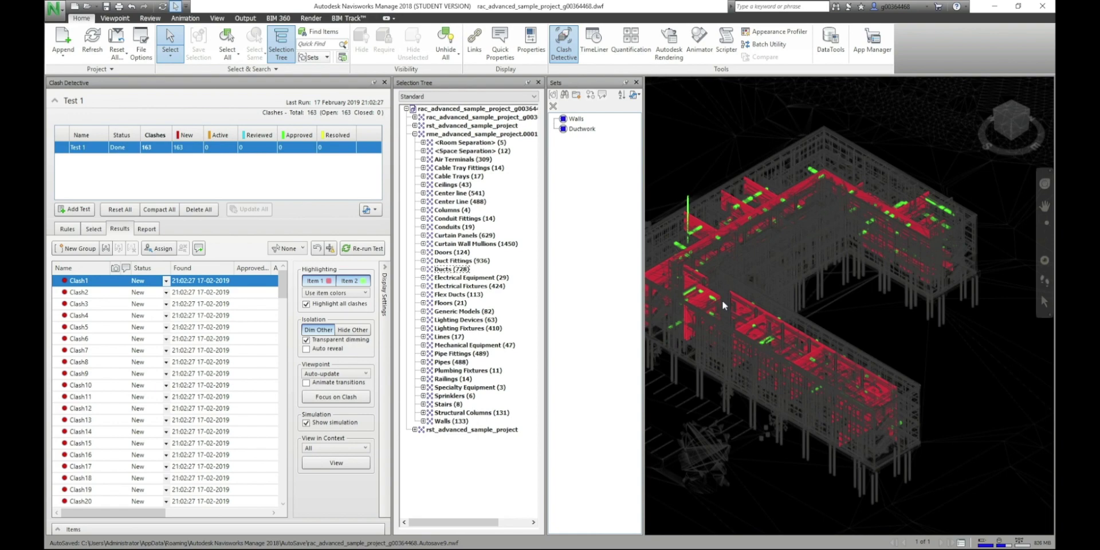
click(704, 149)
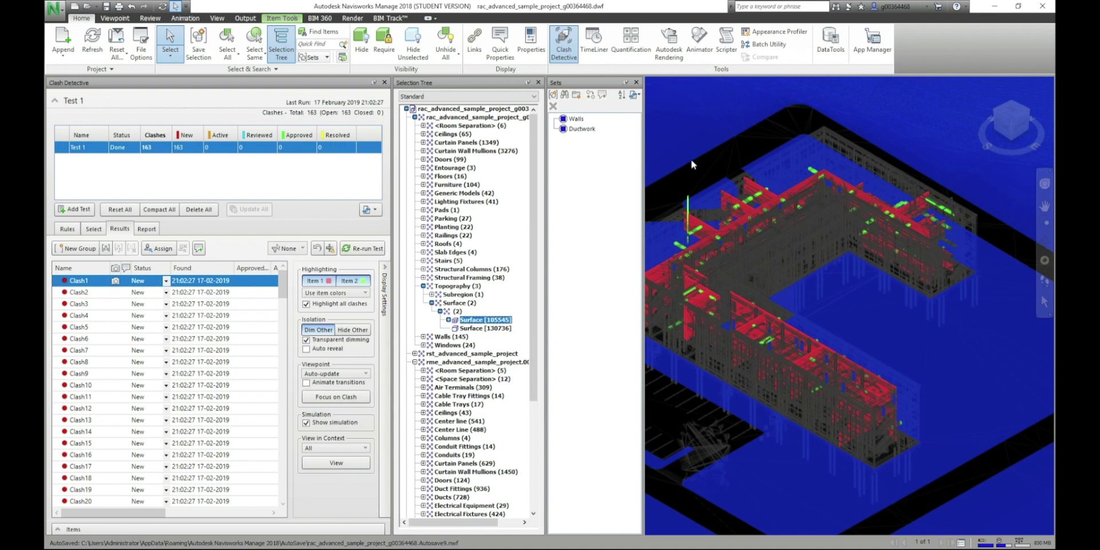
key(Escape)
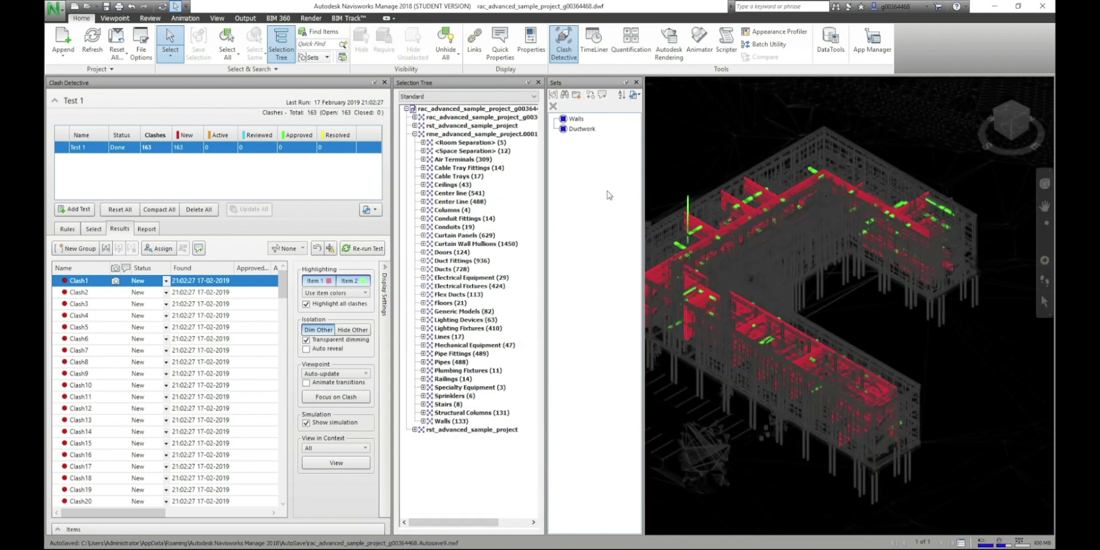